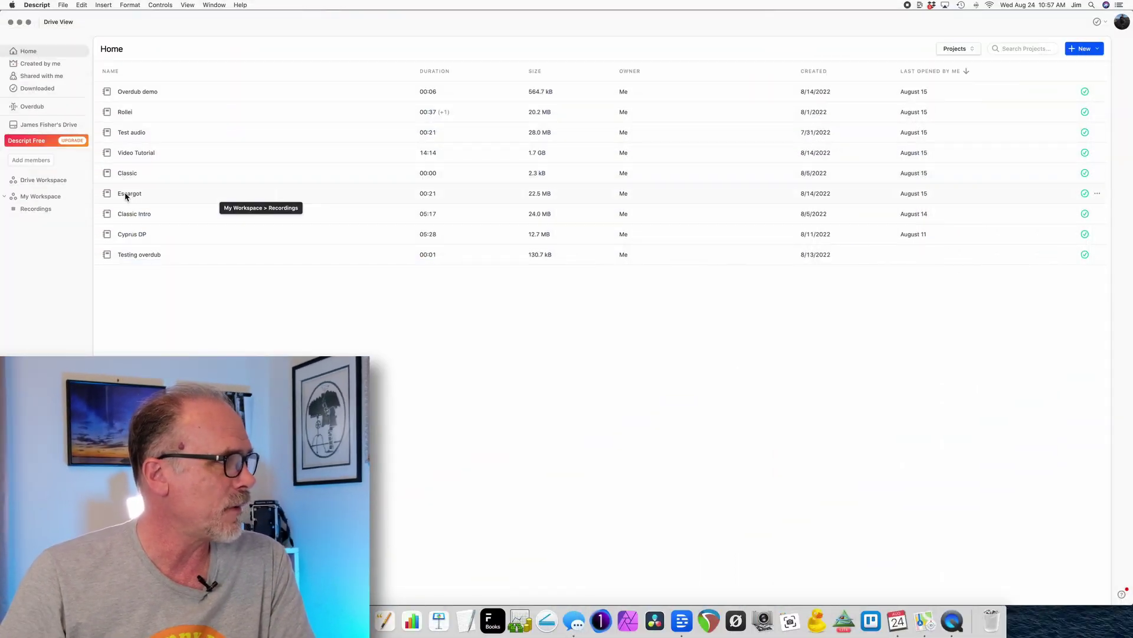
# Open the Escargot project and switch off Studio Sound on its video clip
pyautogui.click(124, 194)
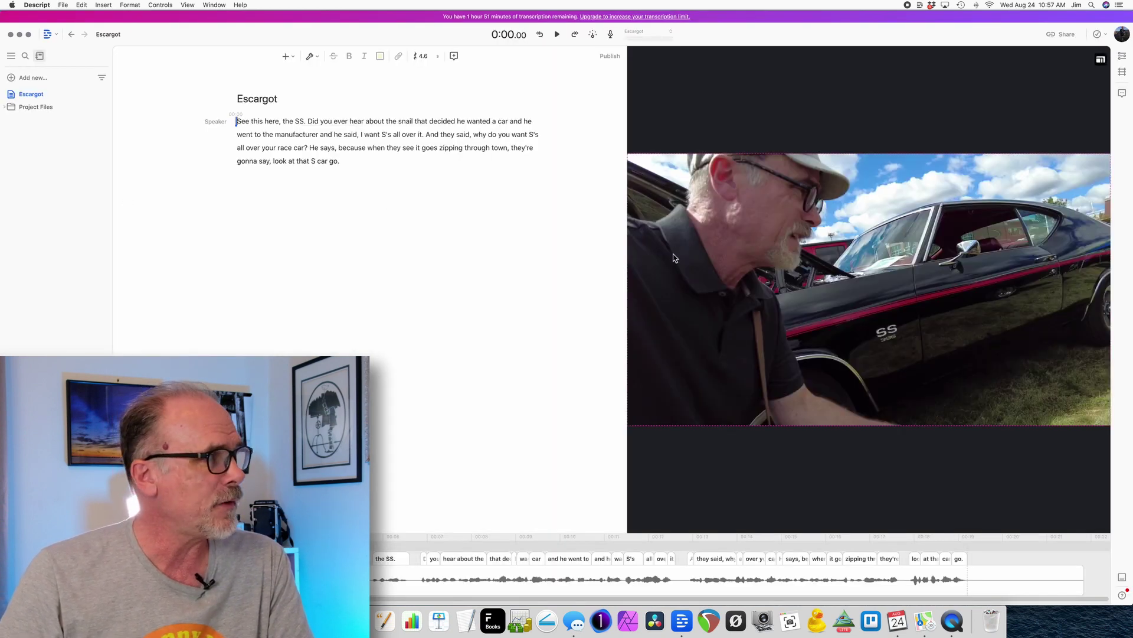
pyautogui.click(1123, 58)
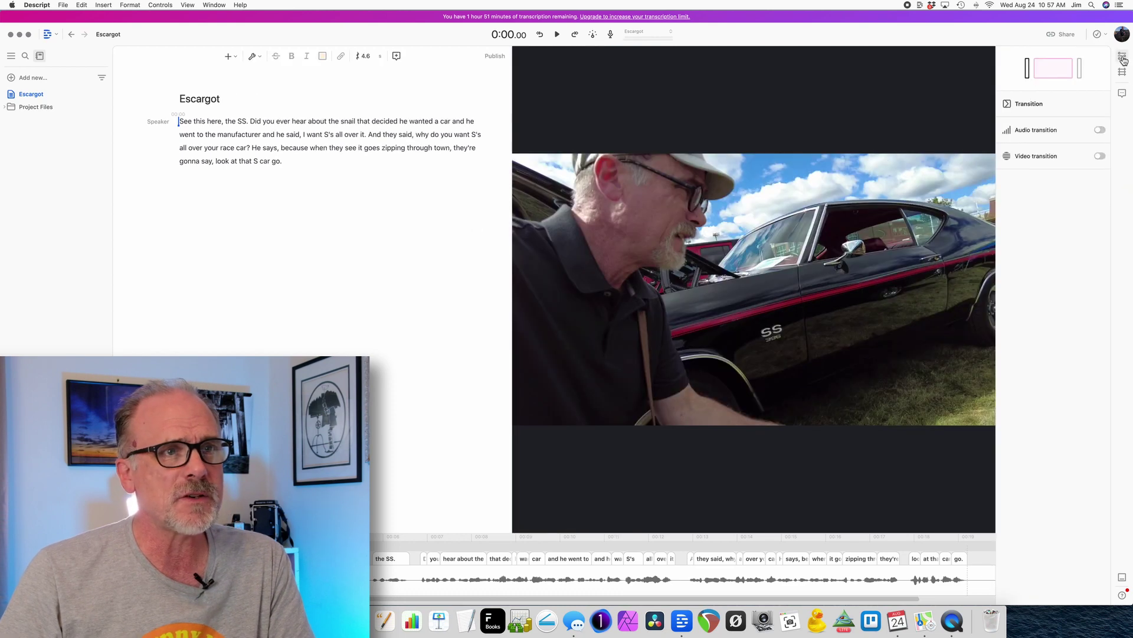
pyautogui.click(869, 248)
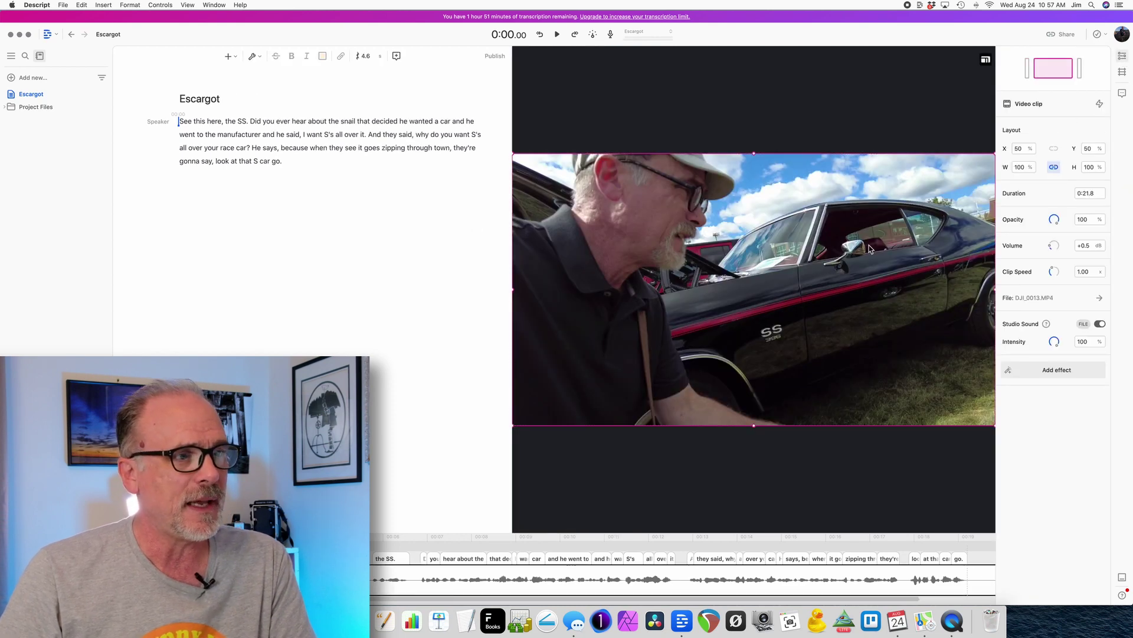
pyautogui.click(1100, 325)
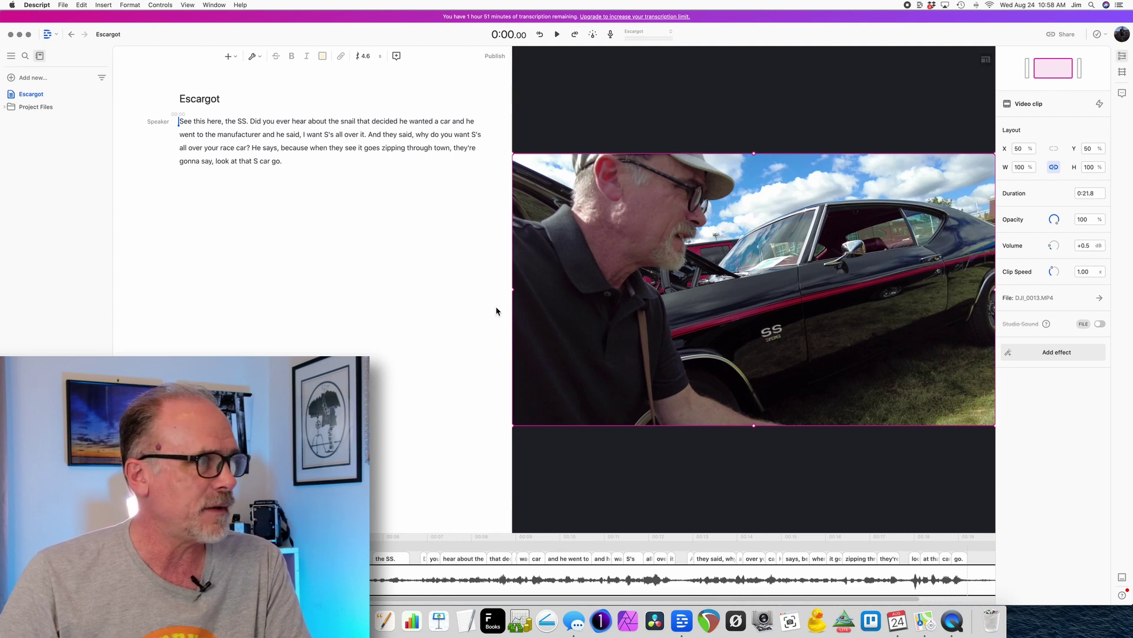
pyautogui.moveTo(602, 534)
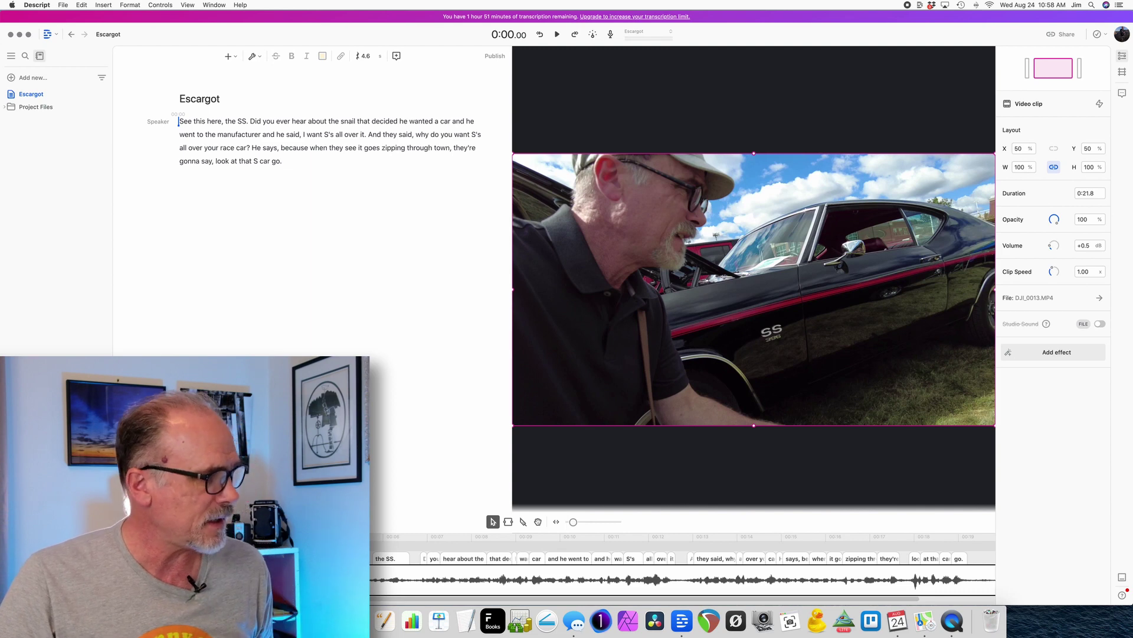
pyautogui.press('space')
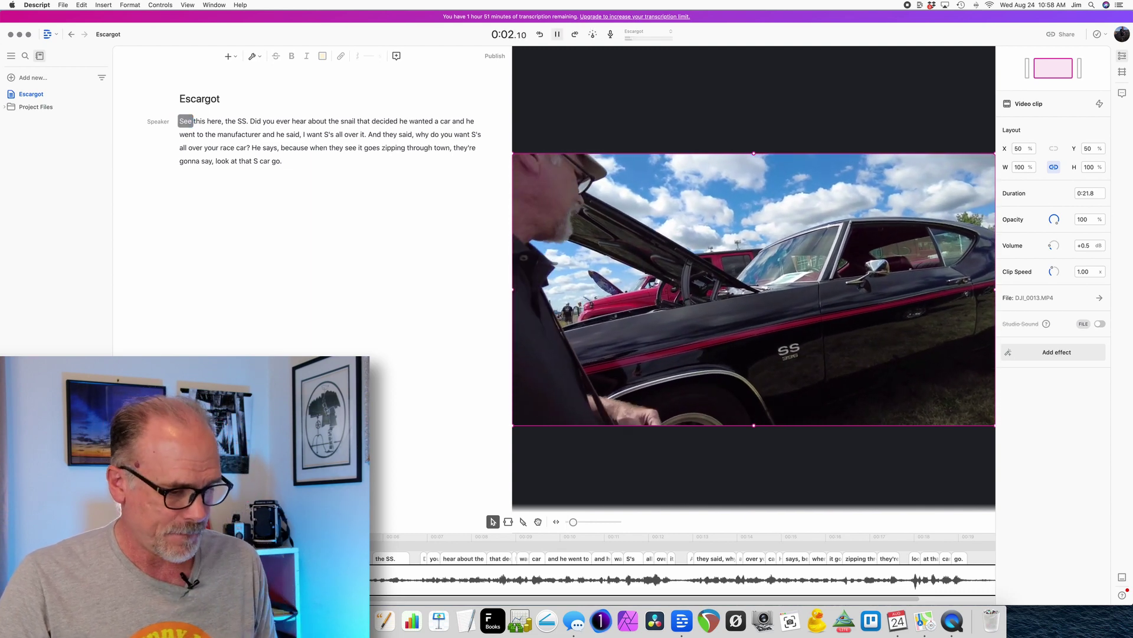
pyautogui.press('XF86AudioRaiseVolume')
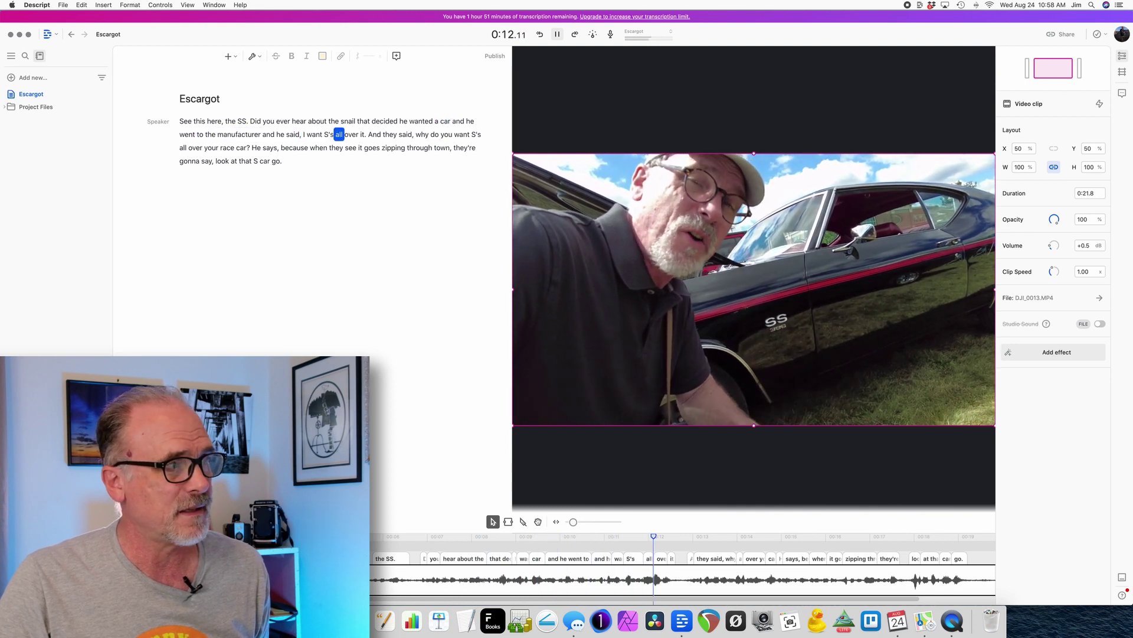
pyautogui.press('space')
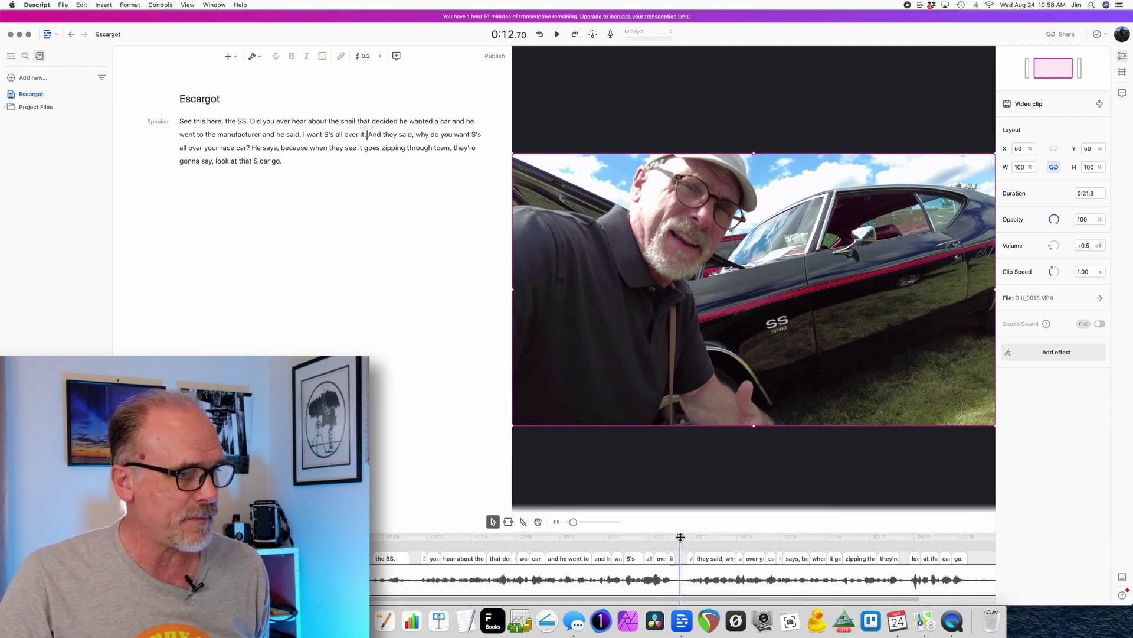
pyautogui.moveTo(682, 539); pyautogui.dragTo(177, 539)
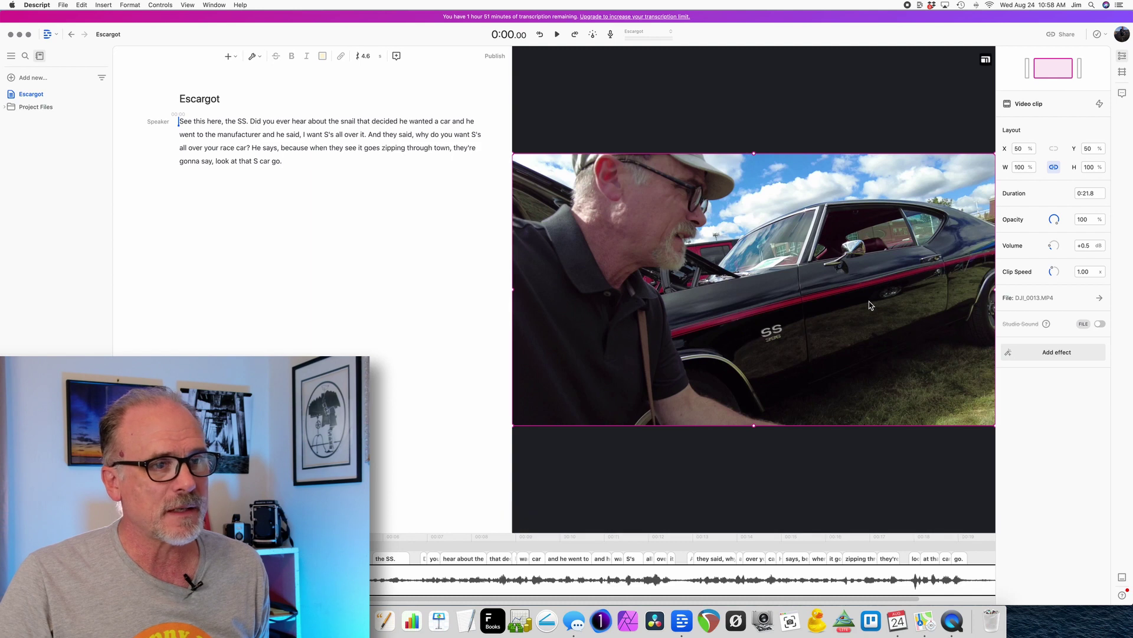
# Re-enable Studio Sound on the Escargot clip and play it back to hear the enhanced audio
pyautogui.click(1101, 324)
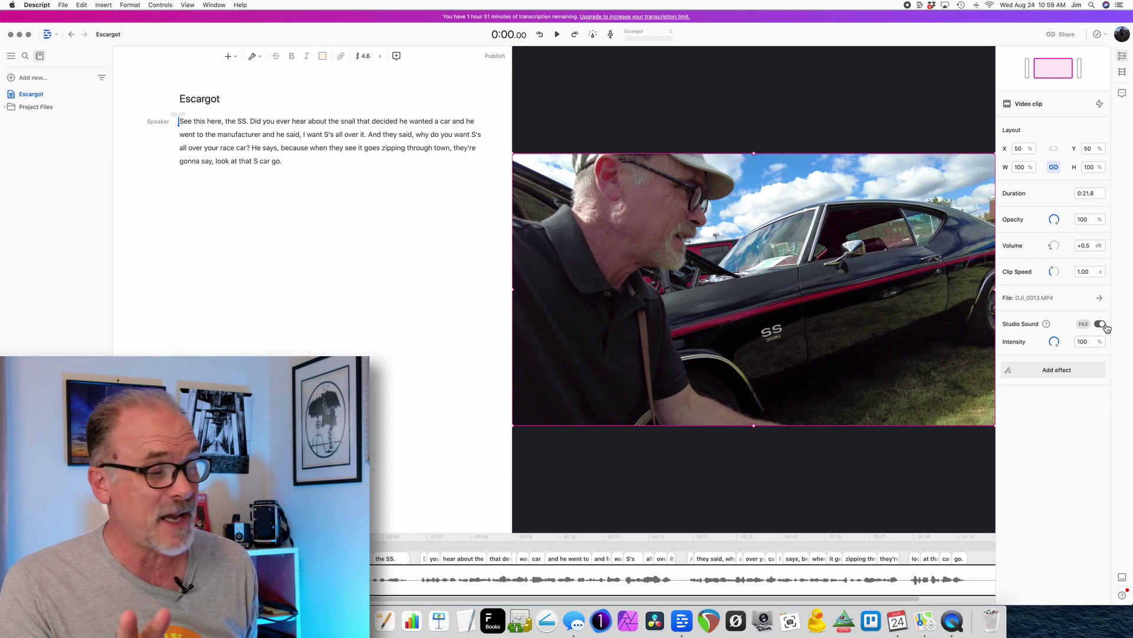
pyautogui.press('space')
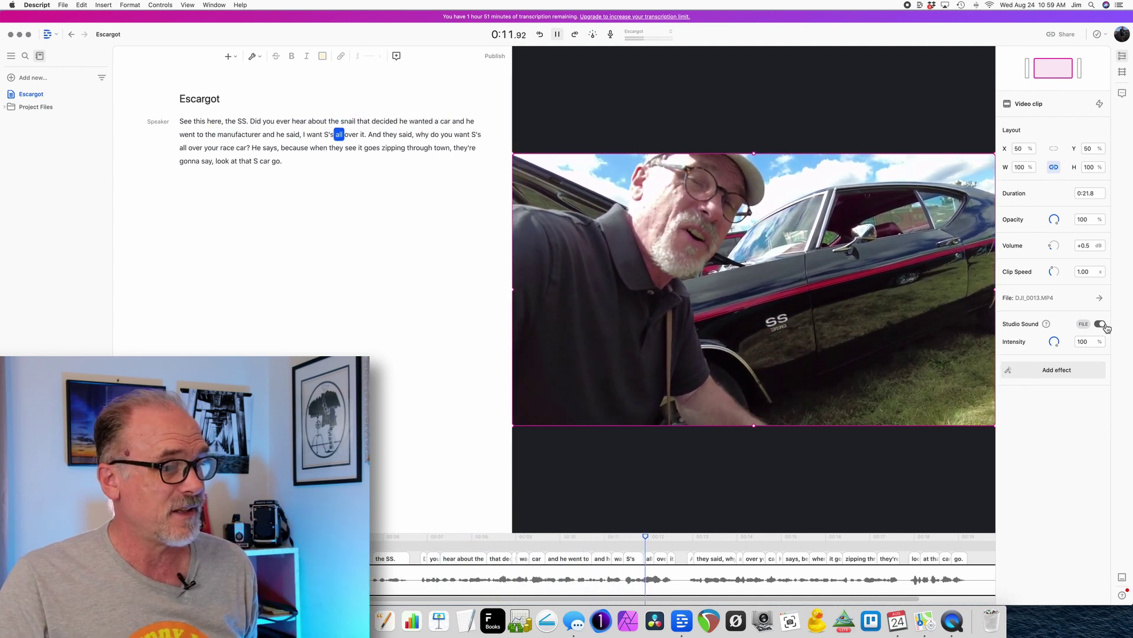
pyautogui.press('space')
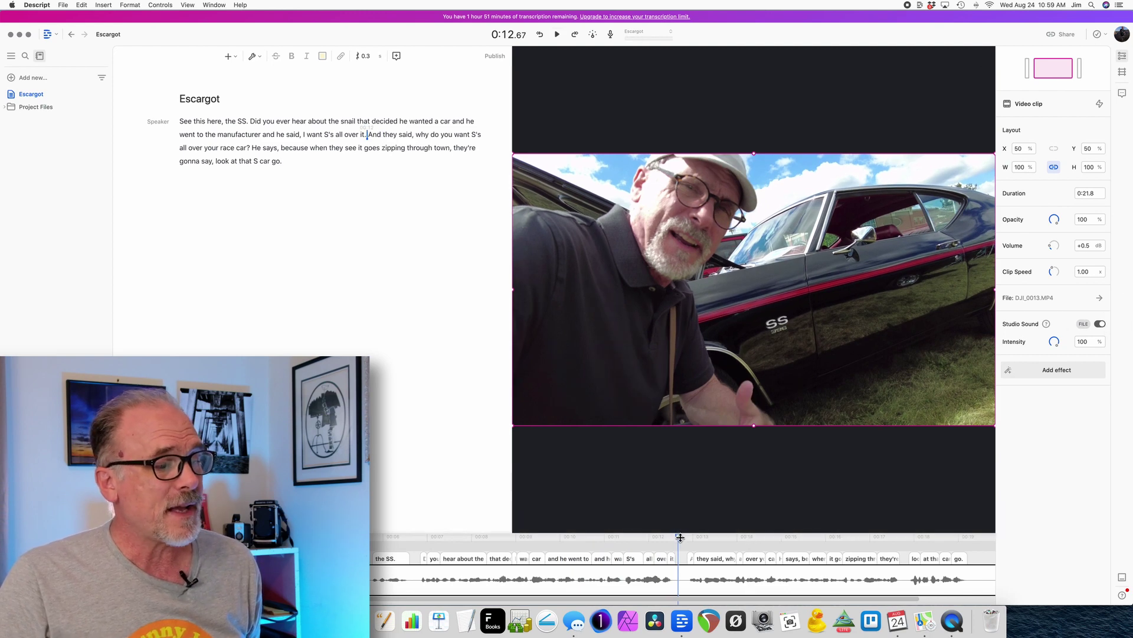
pyautogui.moveTo(679, 539); pyautogui.dragTo(332, 538)
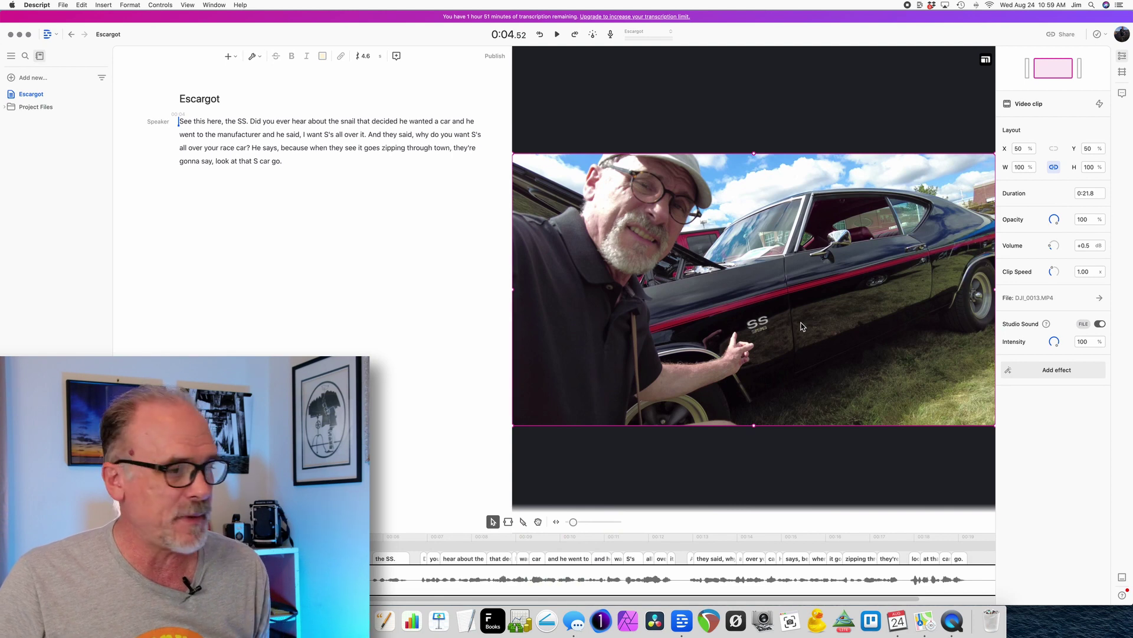
pyautogui.click(1100, 325)
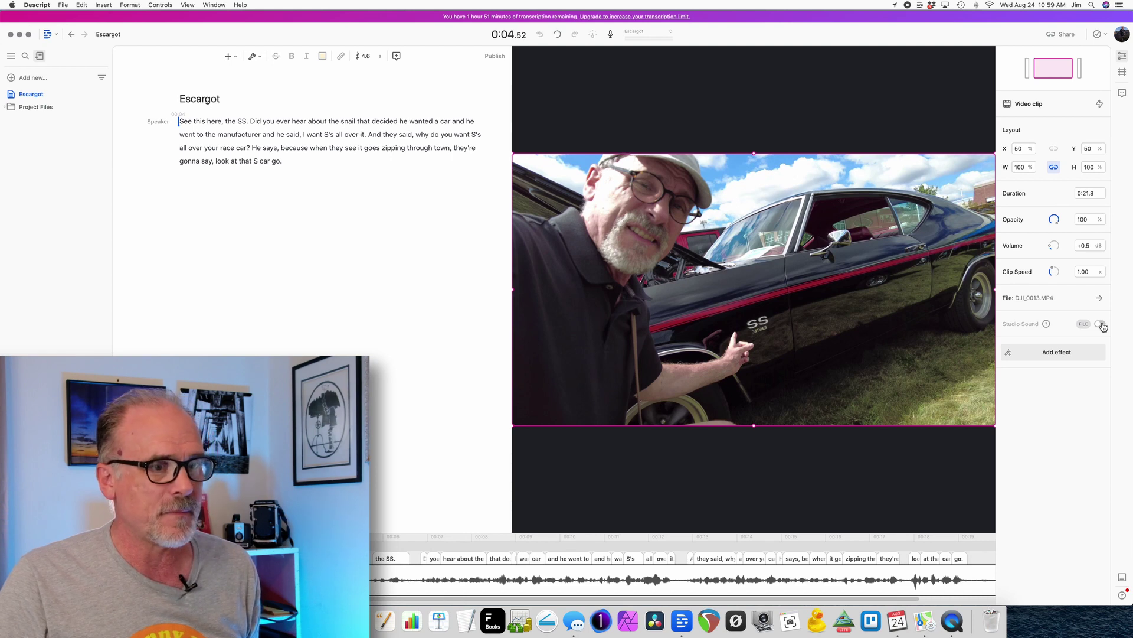
pyautogui.click(1100, 324)
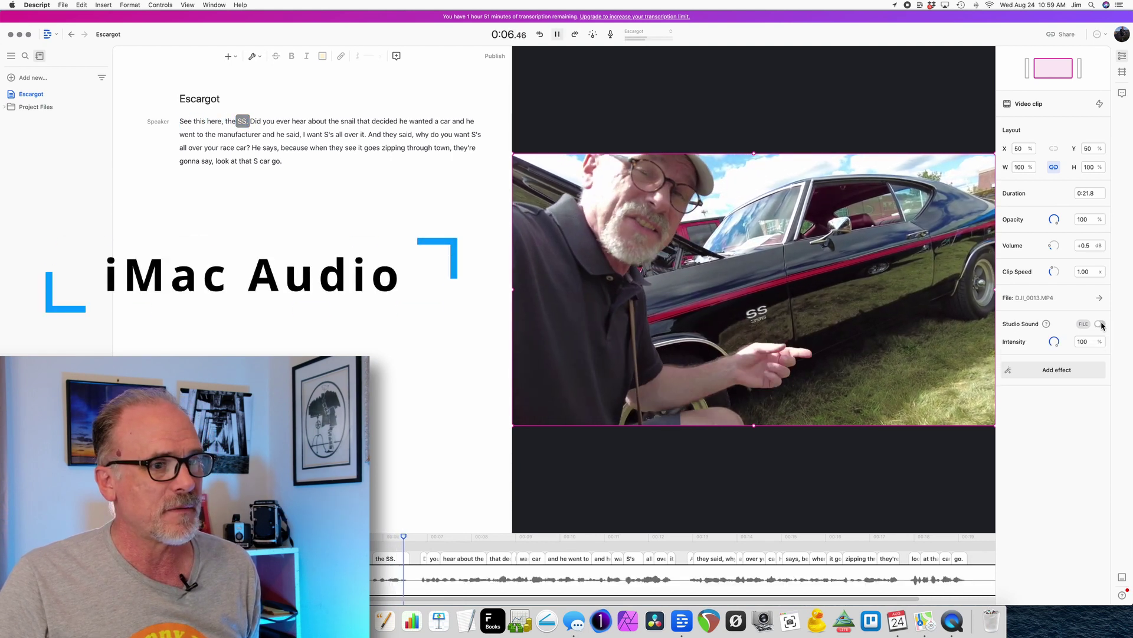
pyautogui.click(1101, 324)
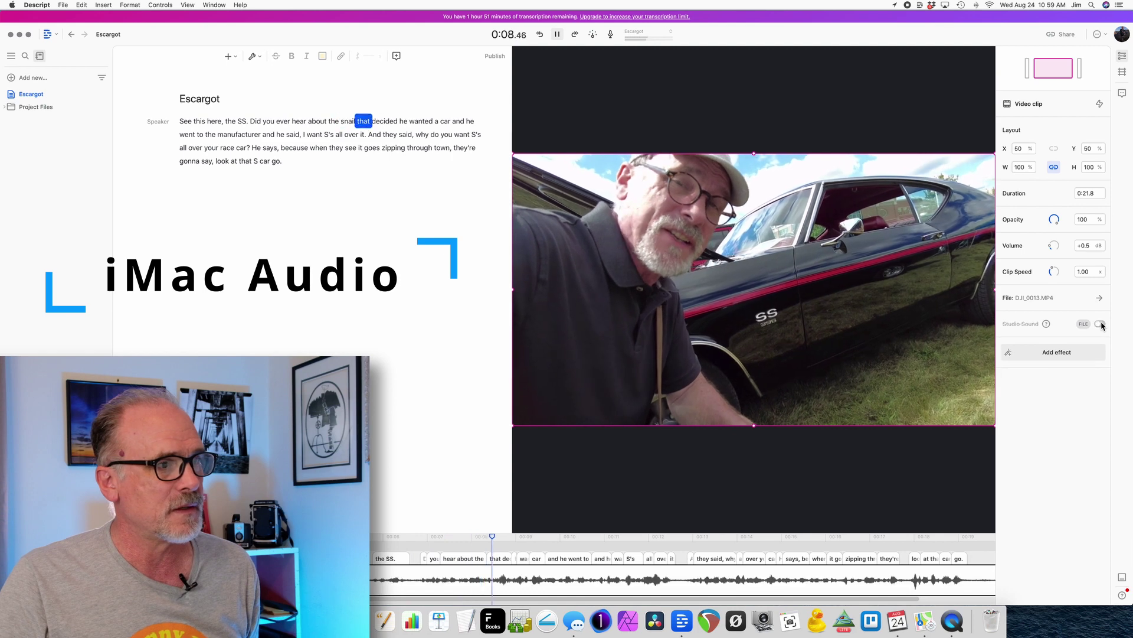
pyautogui.click(1101, 324)
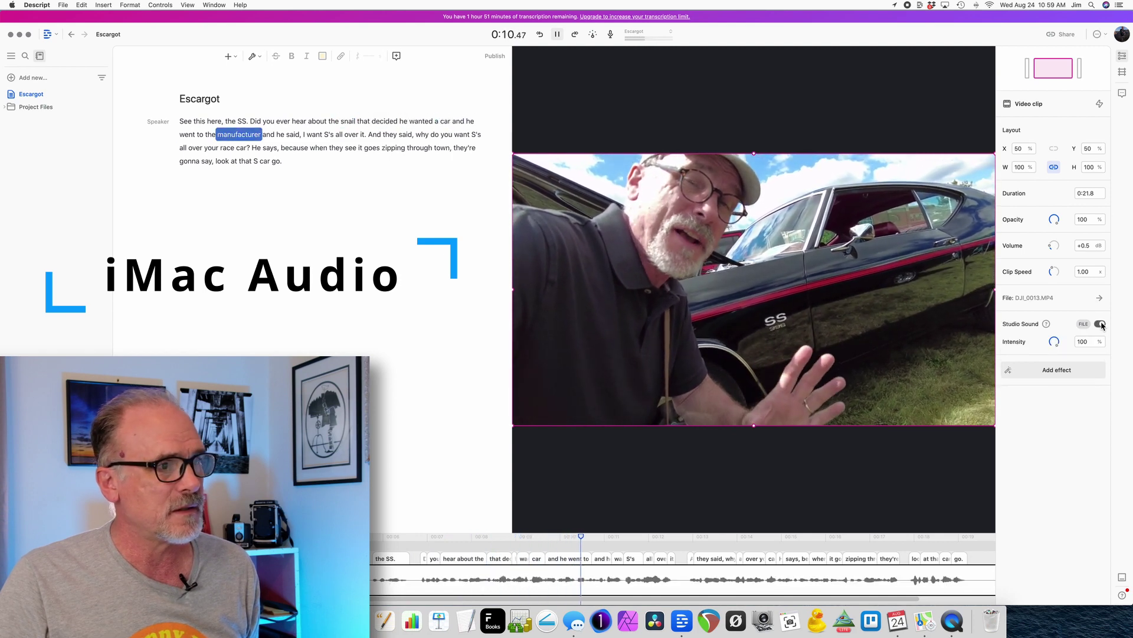
pyautogui.click(1100, 324)
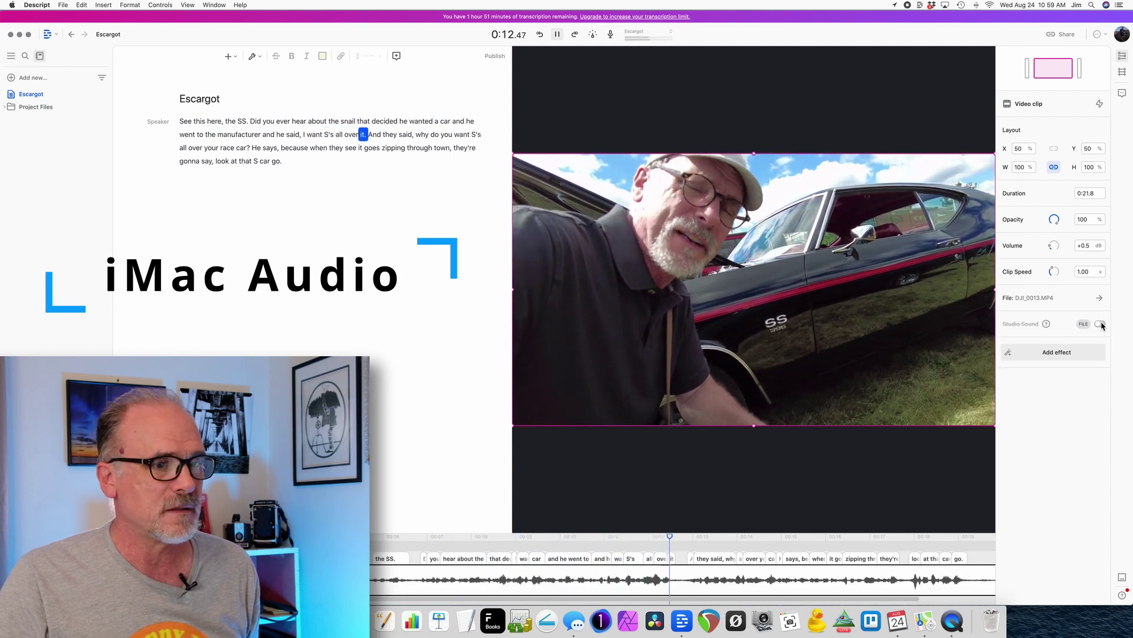
pyautogui.click(1101, 324)
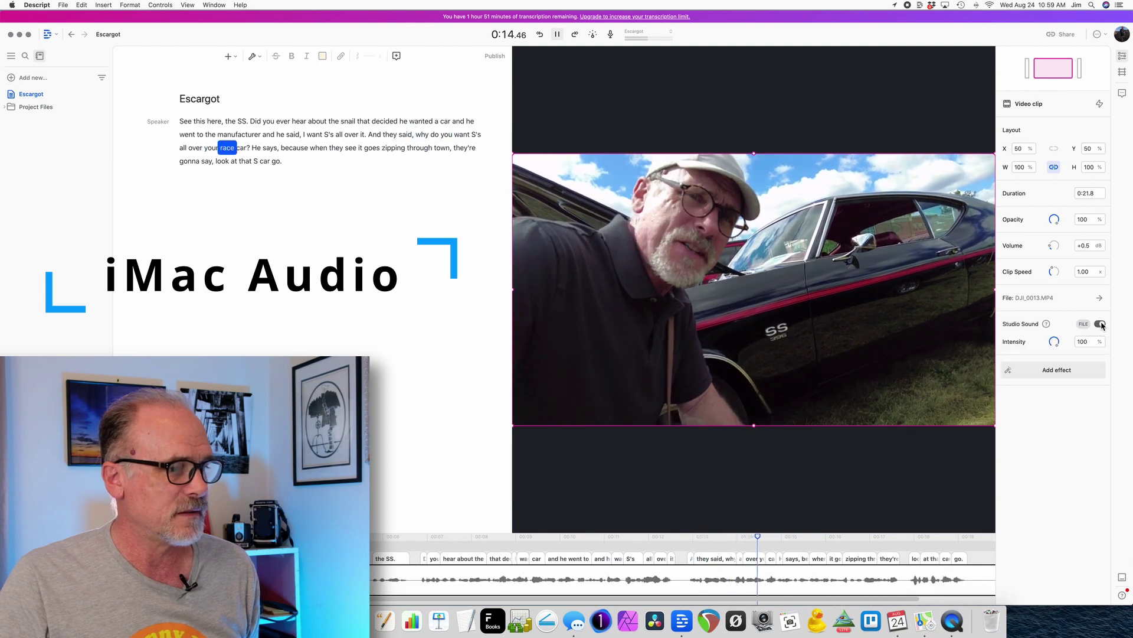
pyautogui.click(1100, 324)
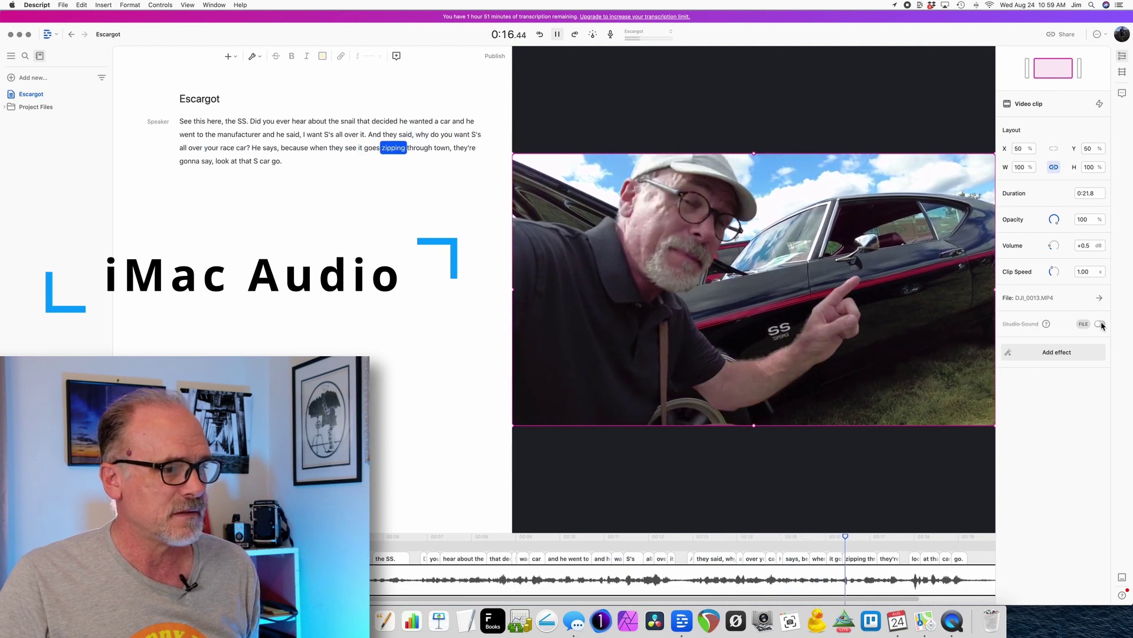
pyautogui.click(1101, 324)
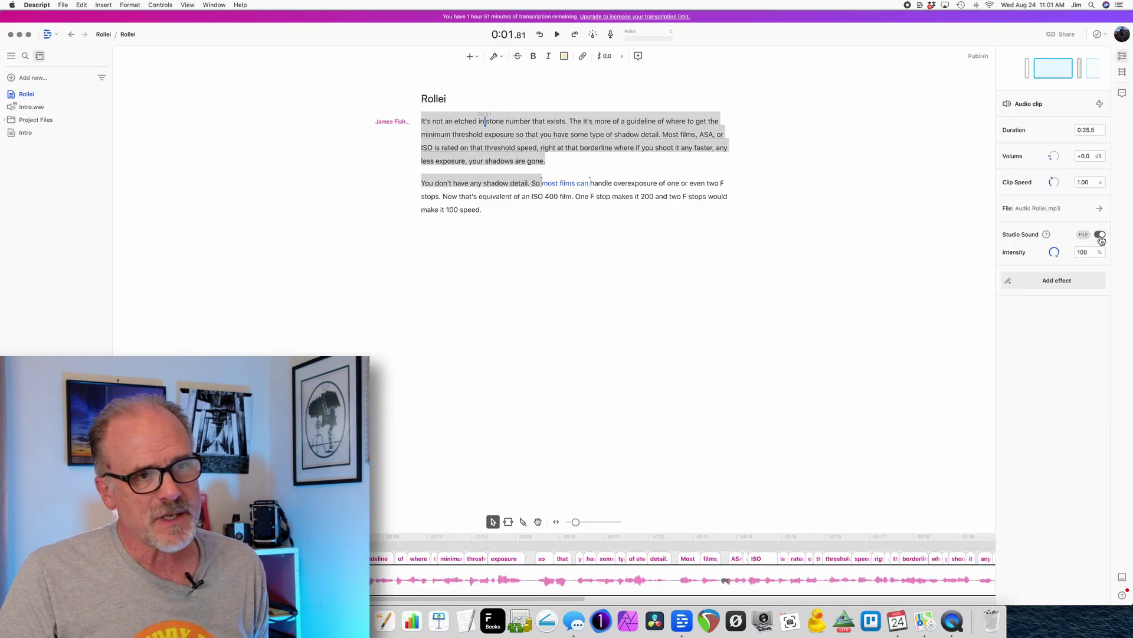
# Toggle Studio Sound off and on during Rollei playback, ending with it off
pyautogui.click(1100, 236)
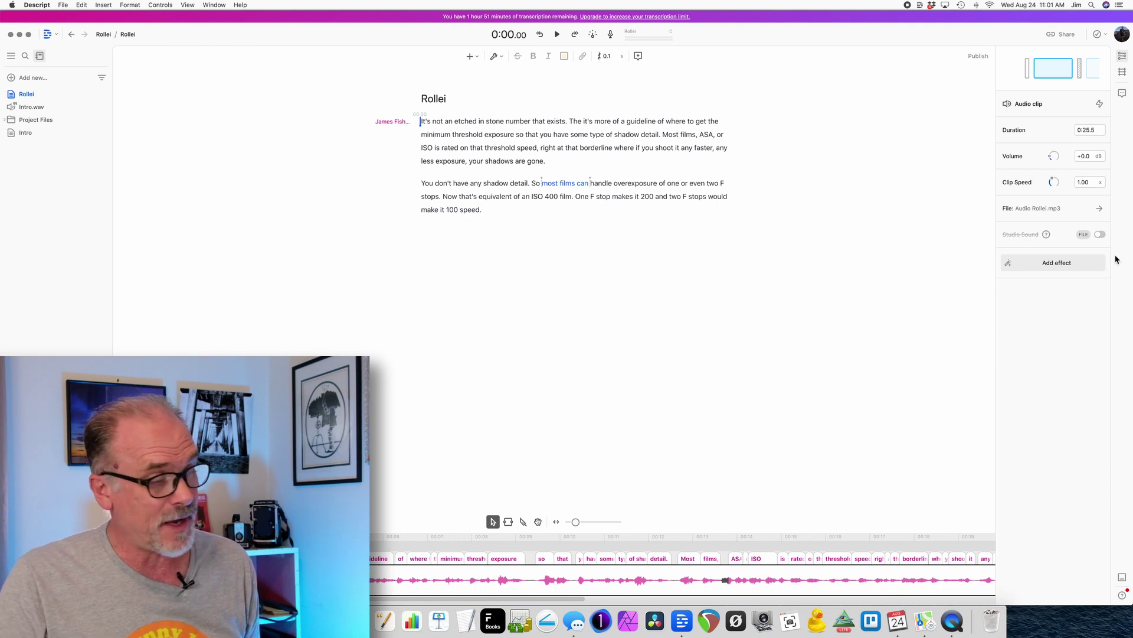
pyautogui.press('space')
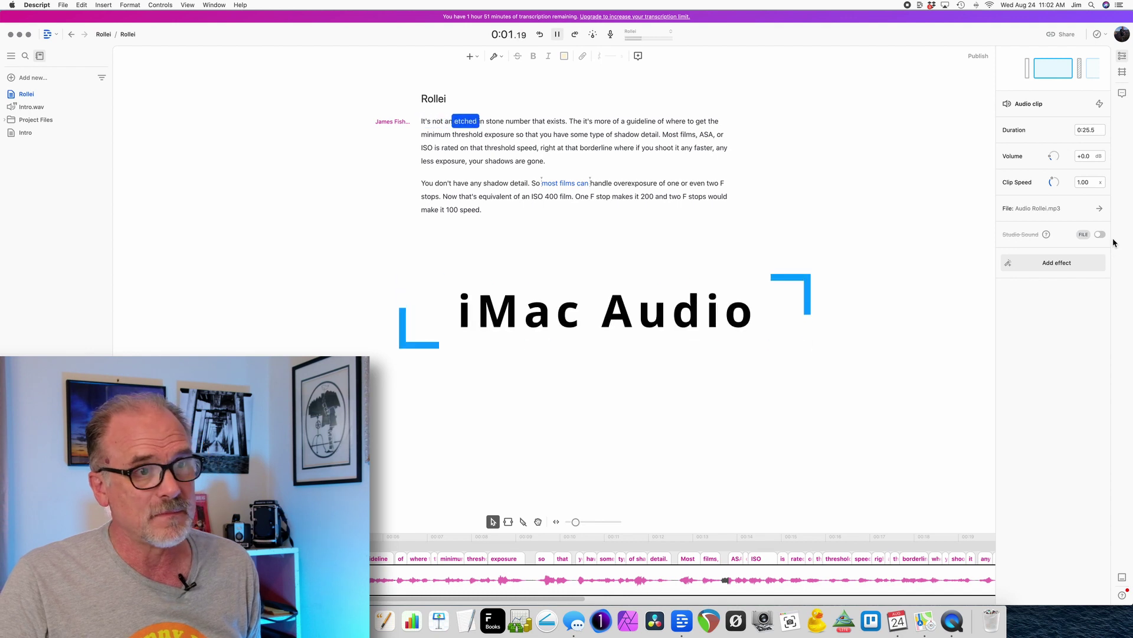
pyautogui.click(1101, 235)
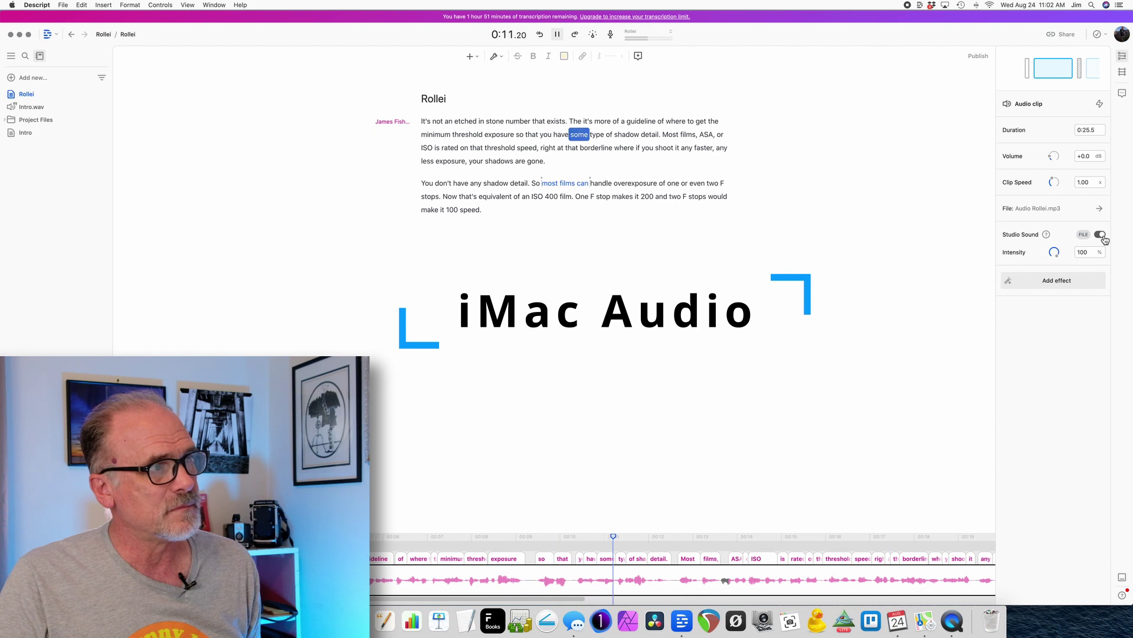
pyautogui.click(1102, 236)
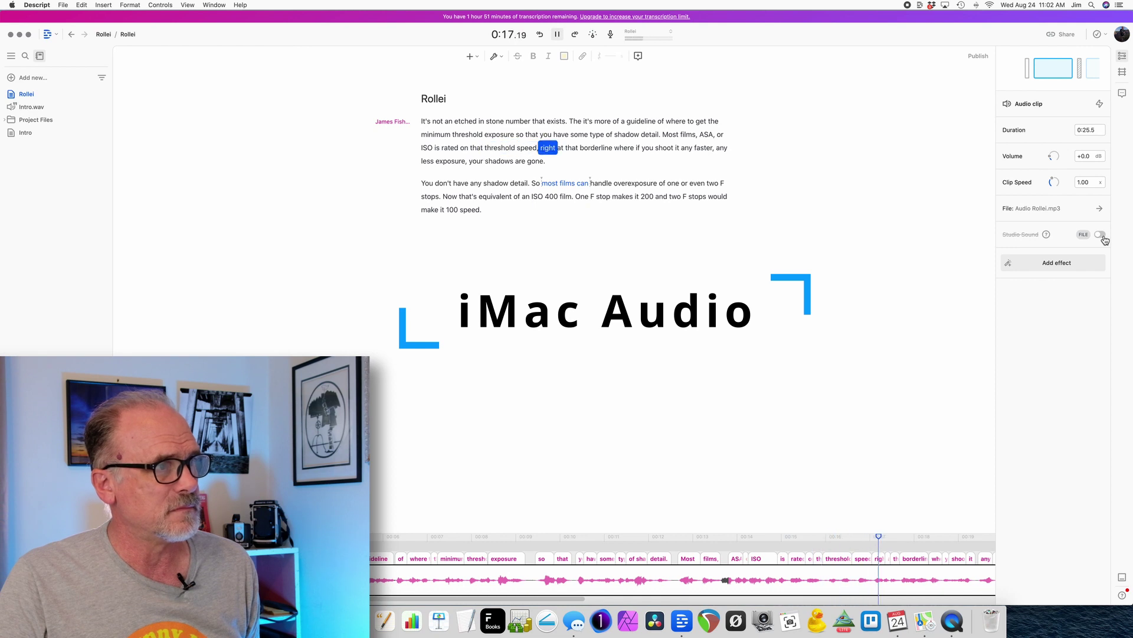
pyautogui.click(1102, 237)
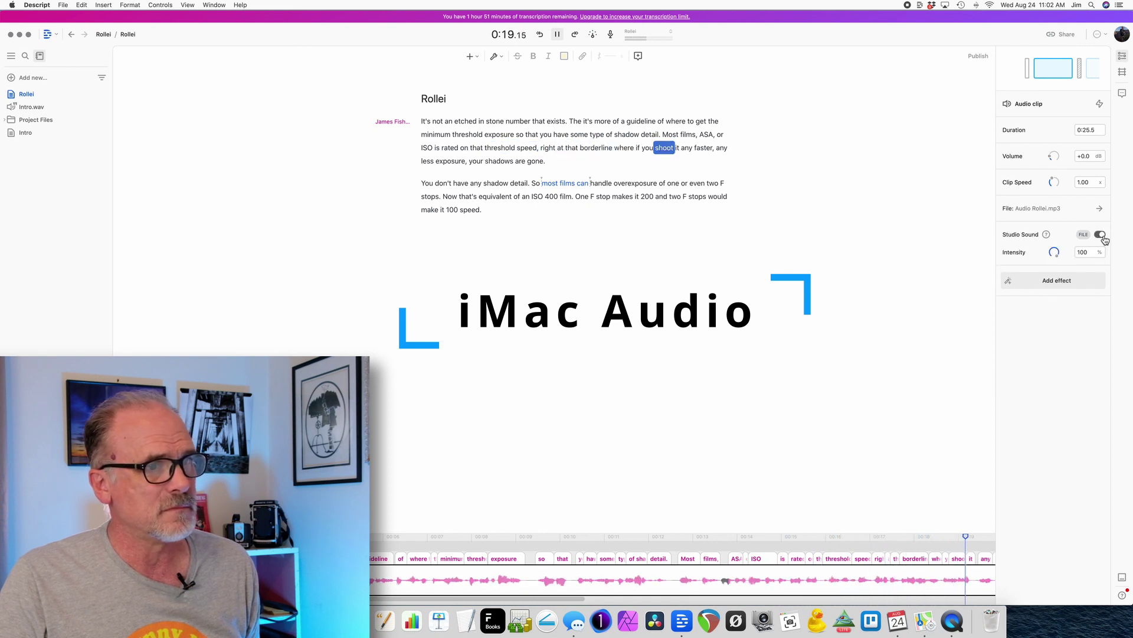
pyautogui.click(1102, 236)
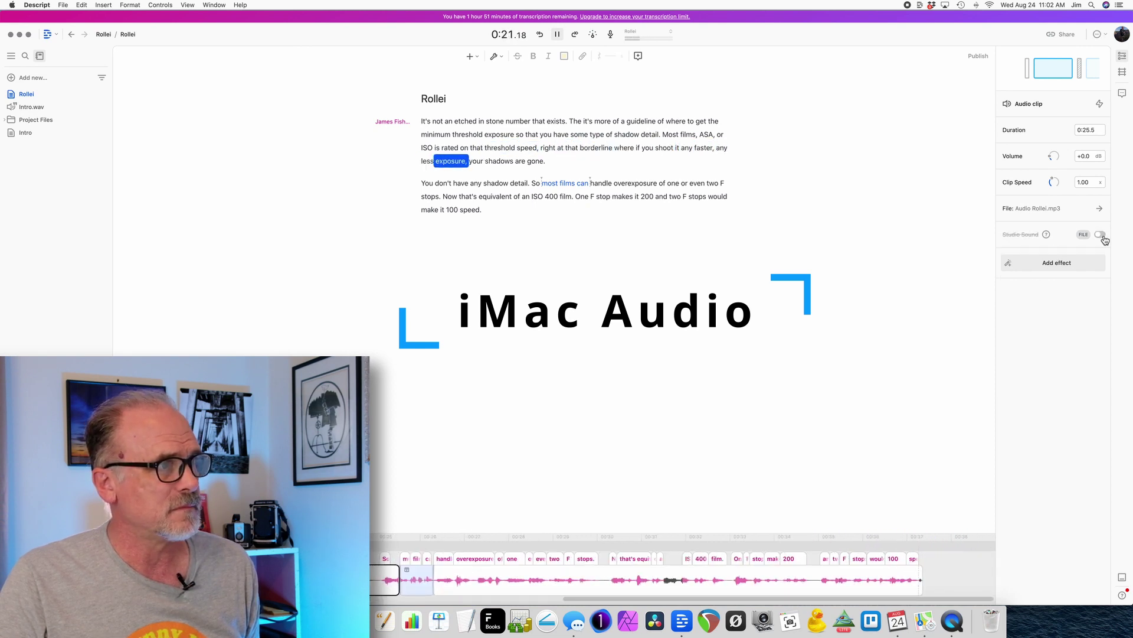
pyautogui.press('space')
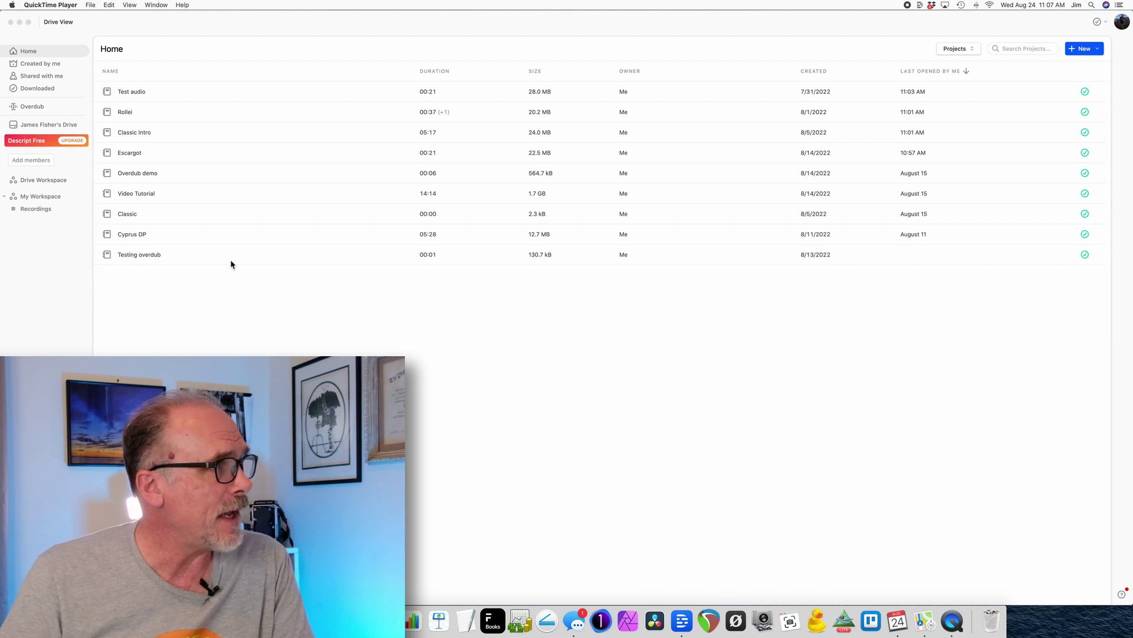
# Start a new blank project and name it 'YouTube Overdub Test'
pyautogui.click(230, 23)
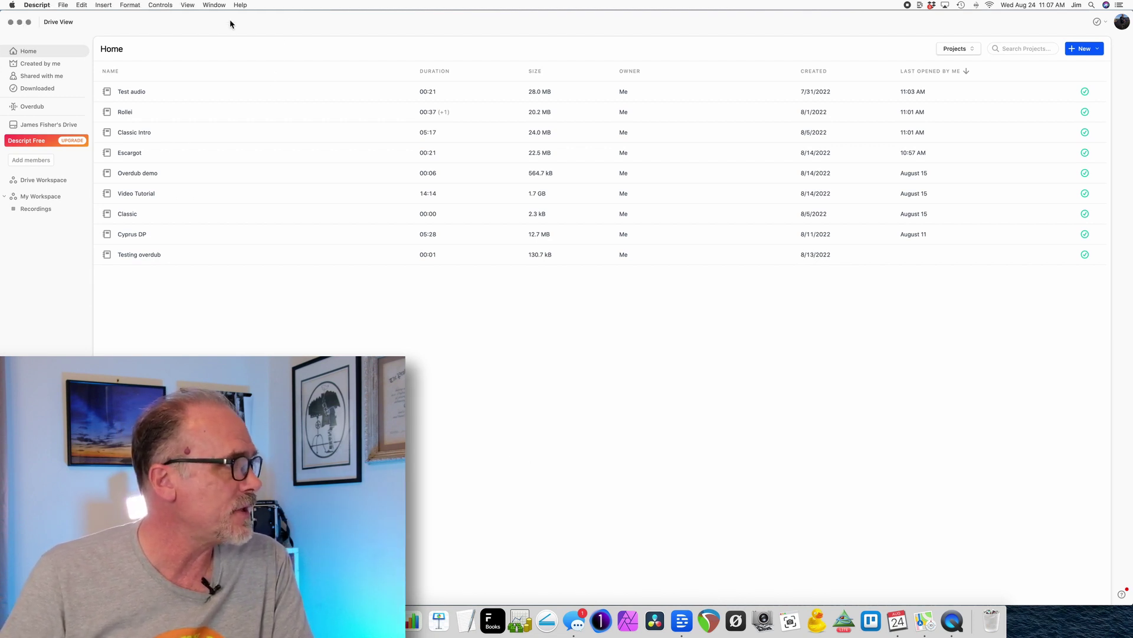
pyautogui.click(1088, 51)
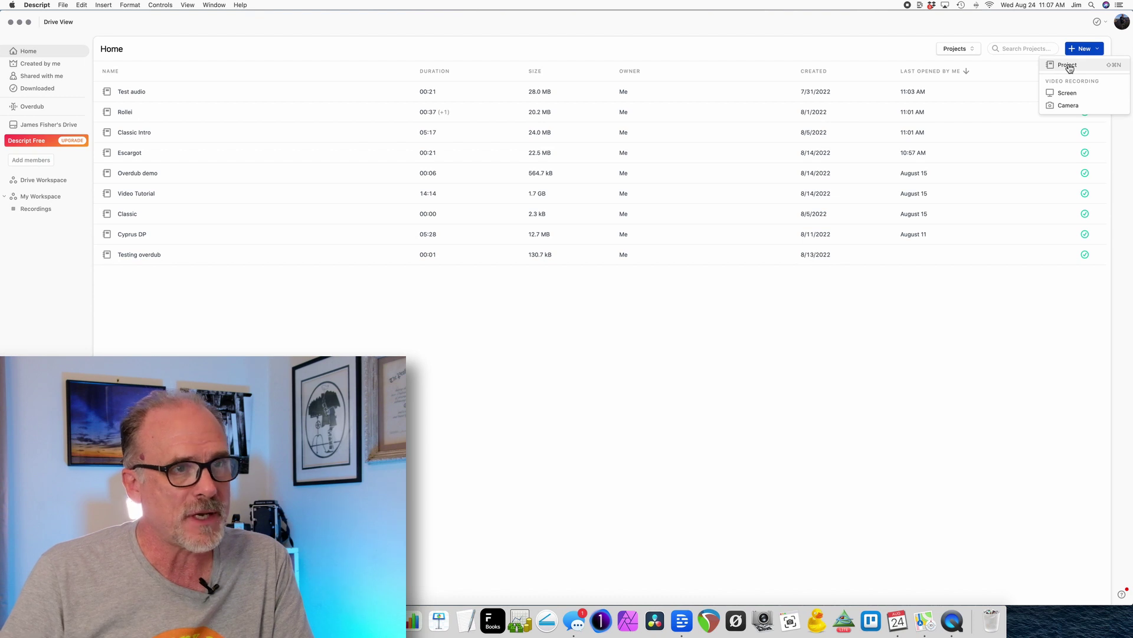
pyautogui.click(1069, 66)
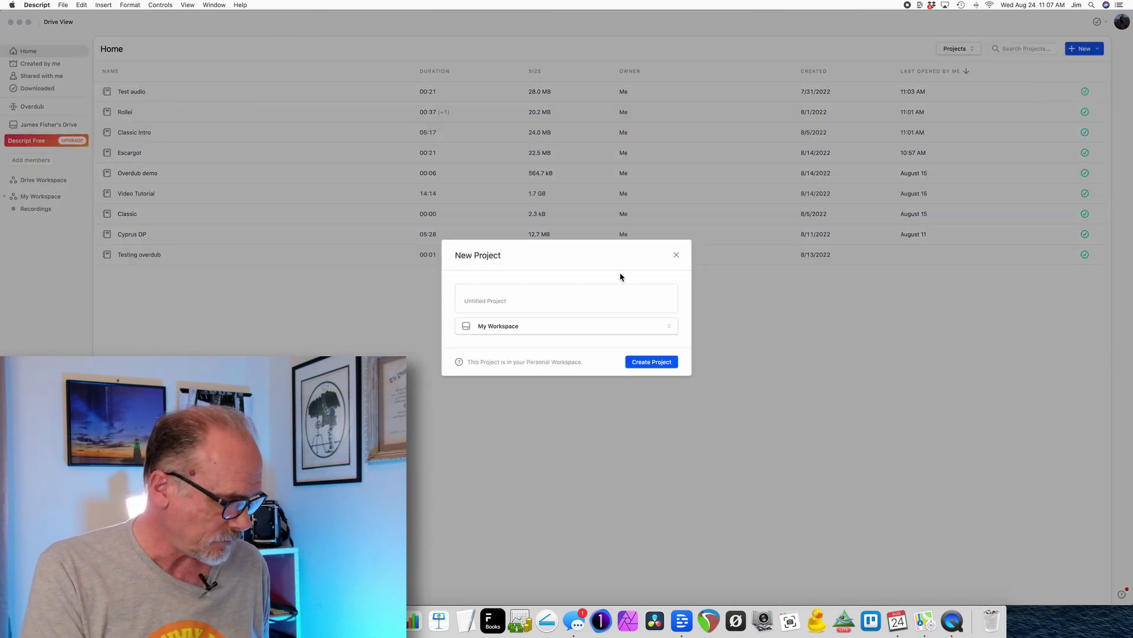
pyautogui.write('YouTube Over')
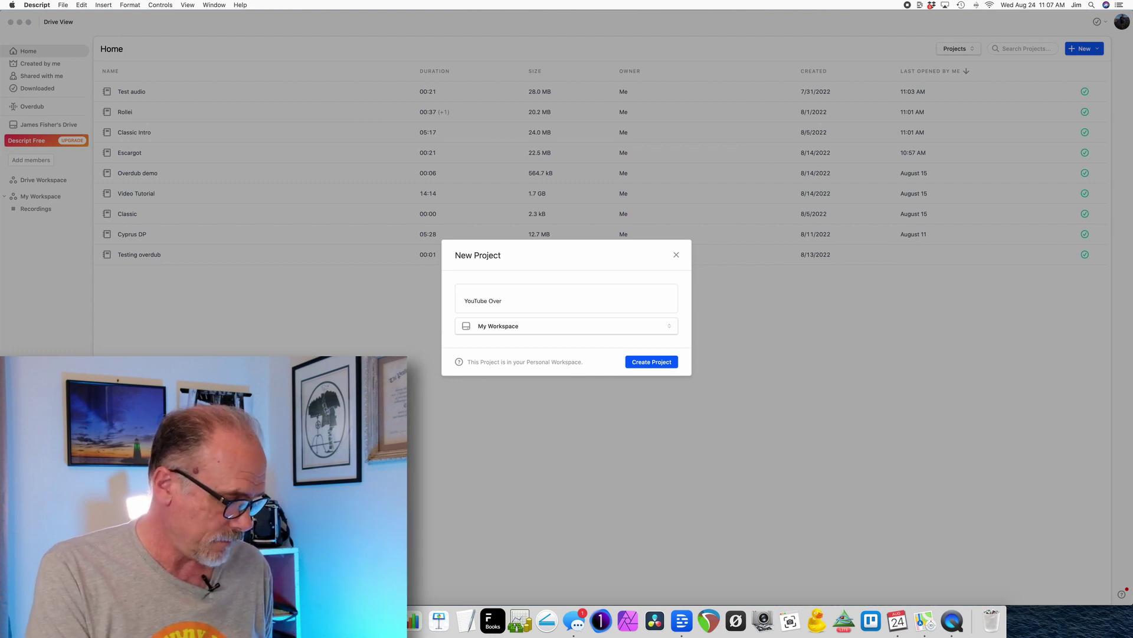
pyautogui.write('dub Test')
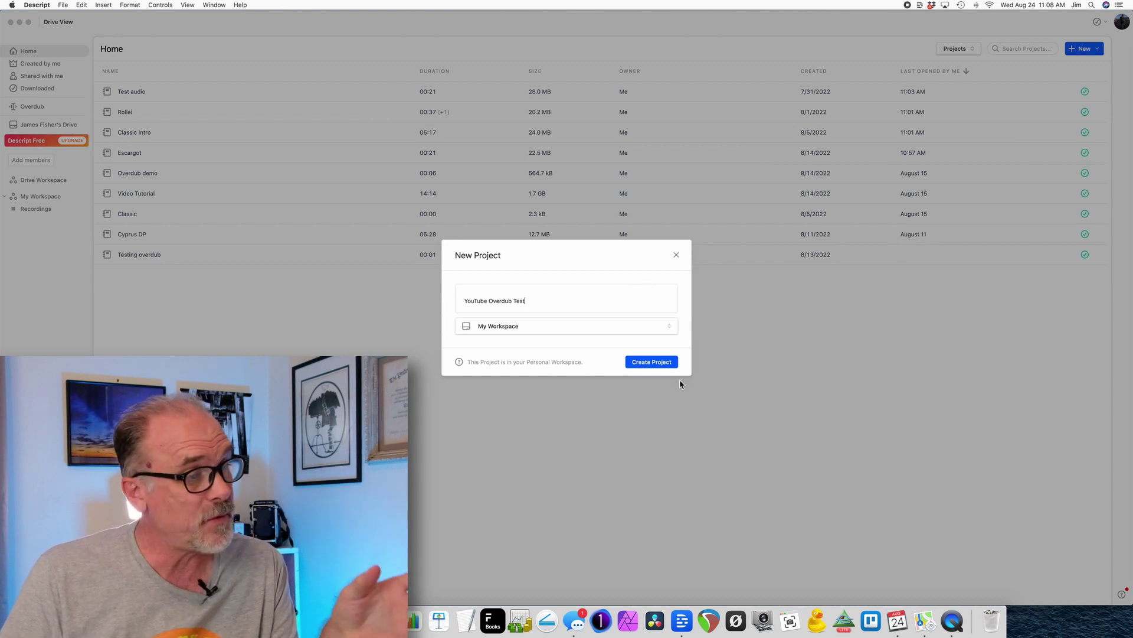
# Create the project and type the script 'This is a test for my great YouTube audience showing them how this Overdub feature works!'
pyautogui.click(665, 369)
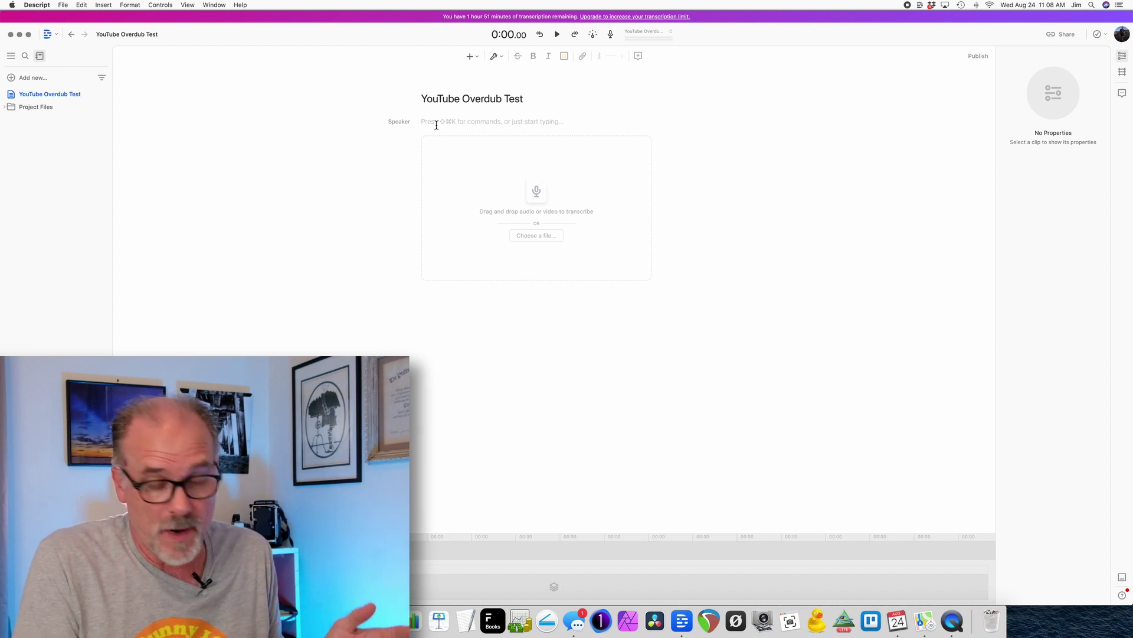
pyautogui.write('T')
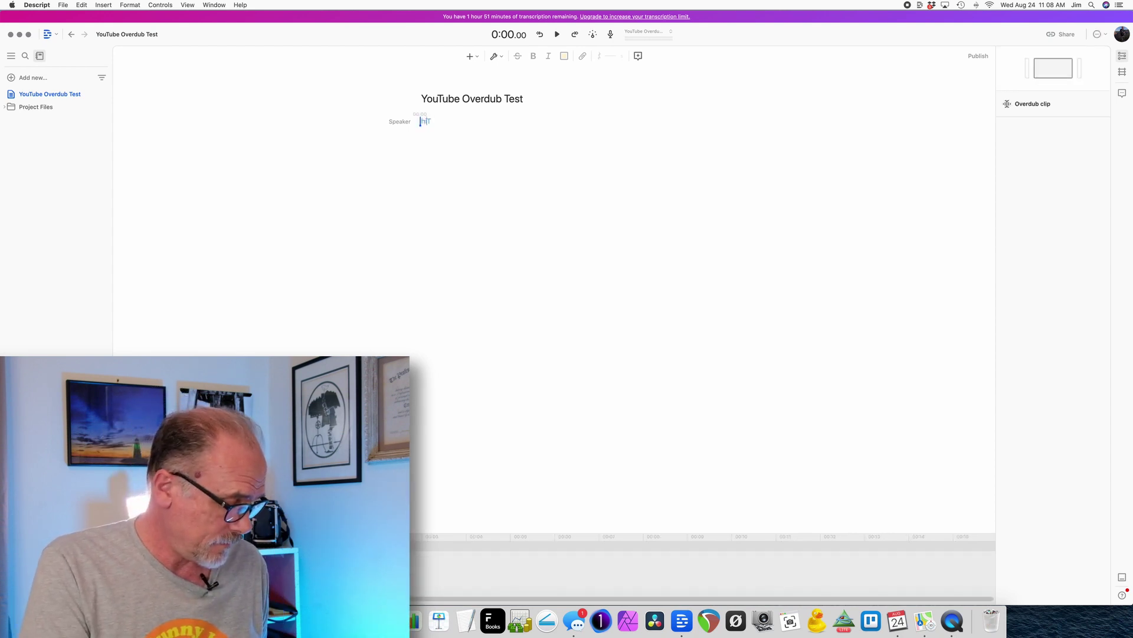
pyautogui.write('his is a test')
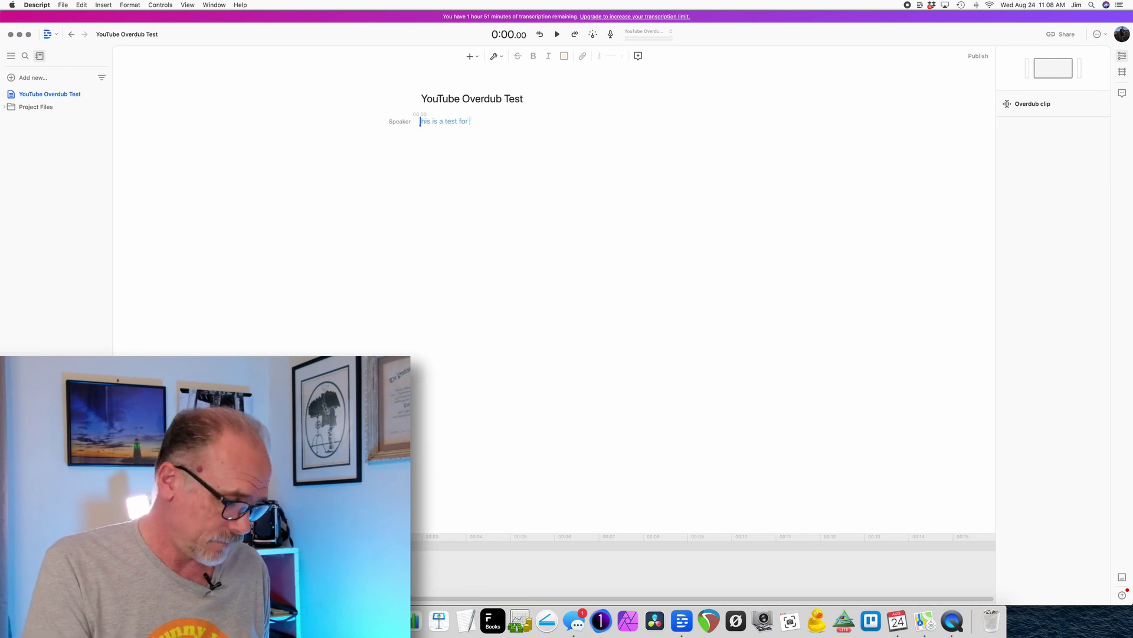
pyautogui.write('for my great YouTube')
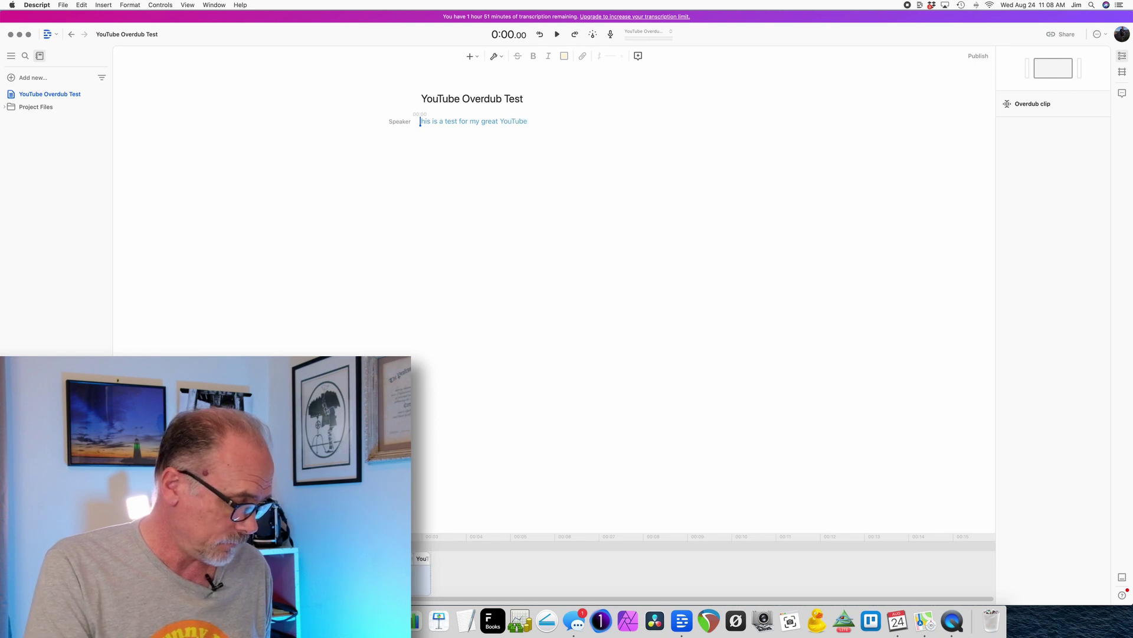
pyautogui.write(' audience show')
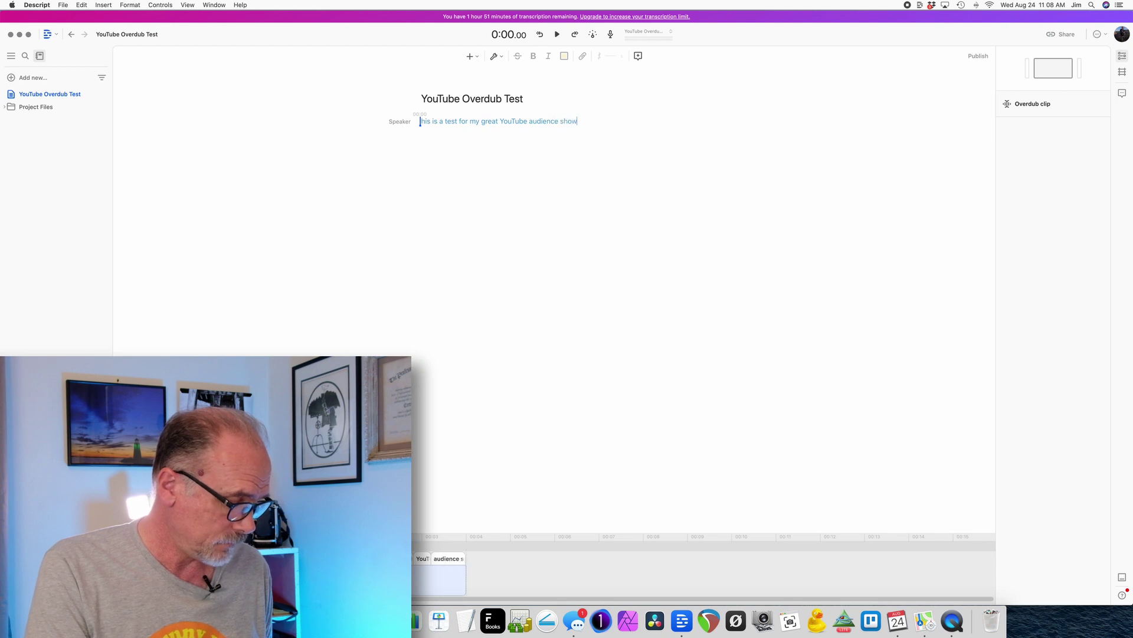
pyautogui.write('ing the')
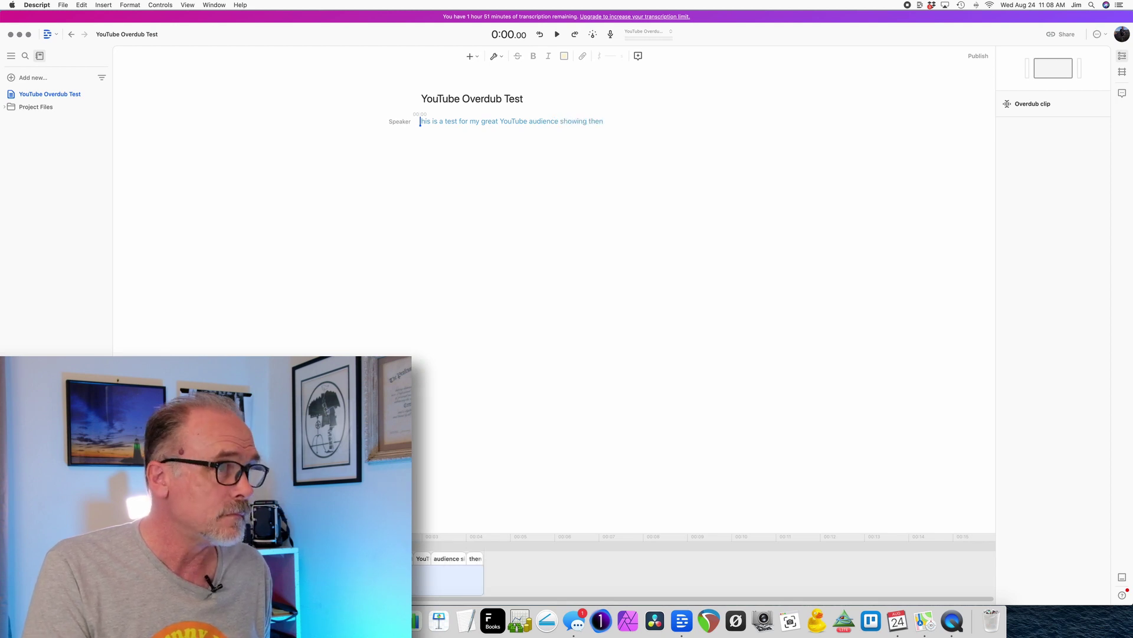
pyautogui.write('m how this Overdub feature works!')
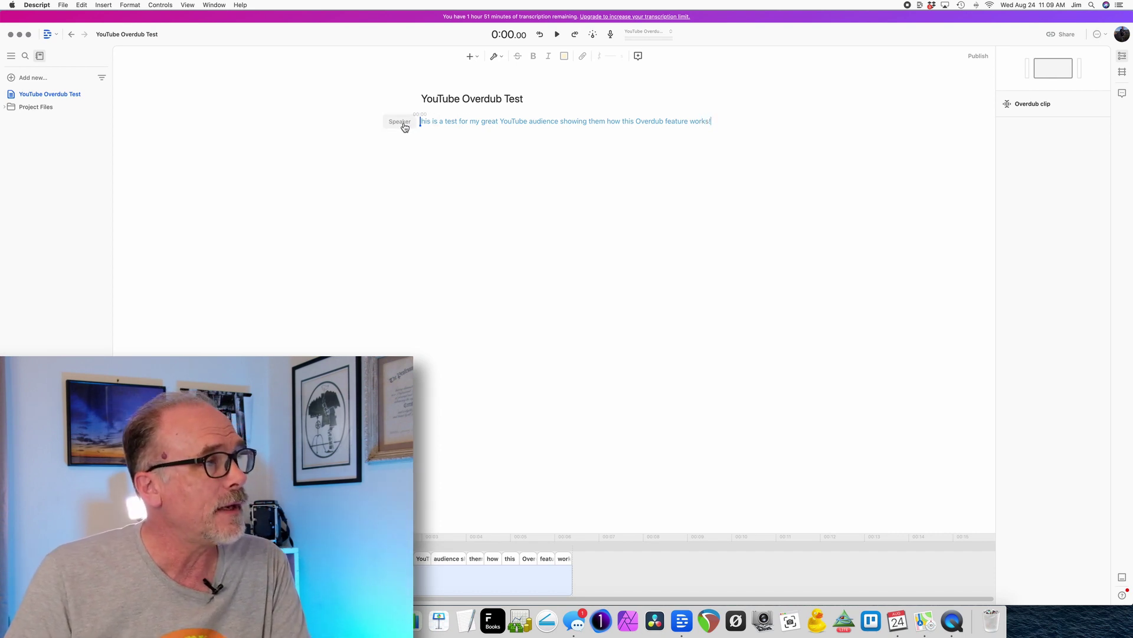
# Choose the user's own voice under Create from Voice as the sentence's speaker
pyautogui.click(403, 123)
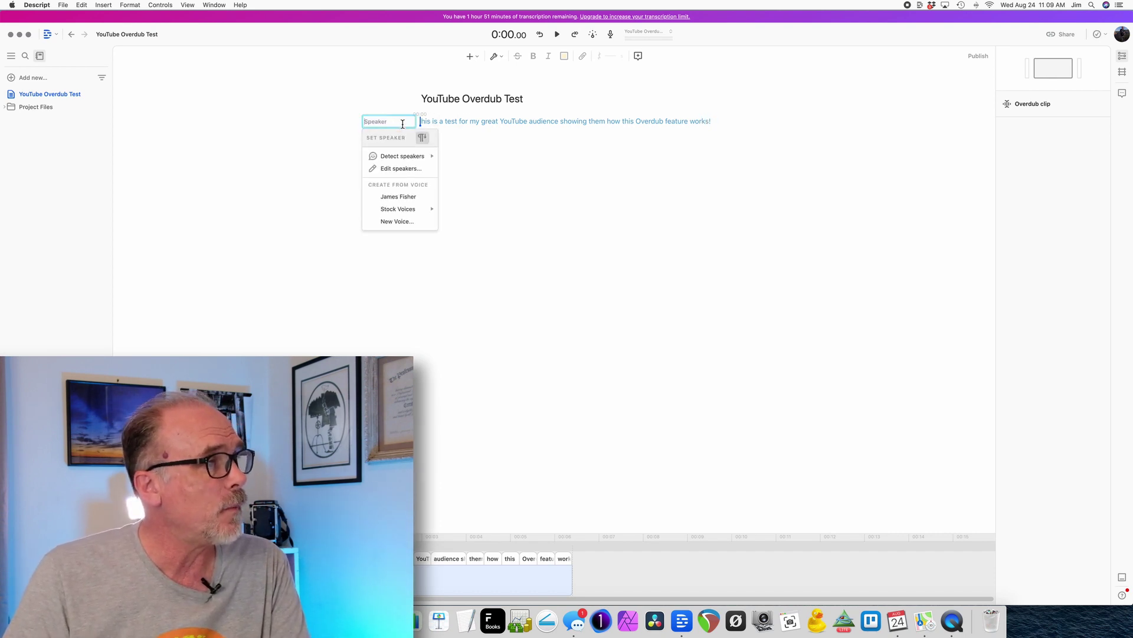
pyautogui.moveTo(402, 158)
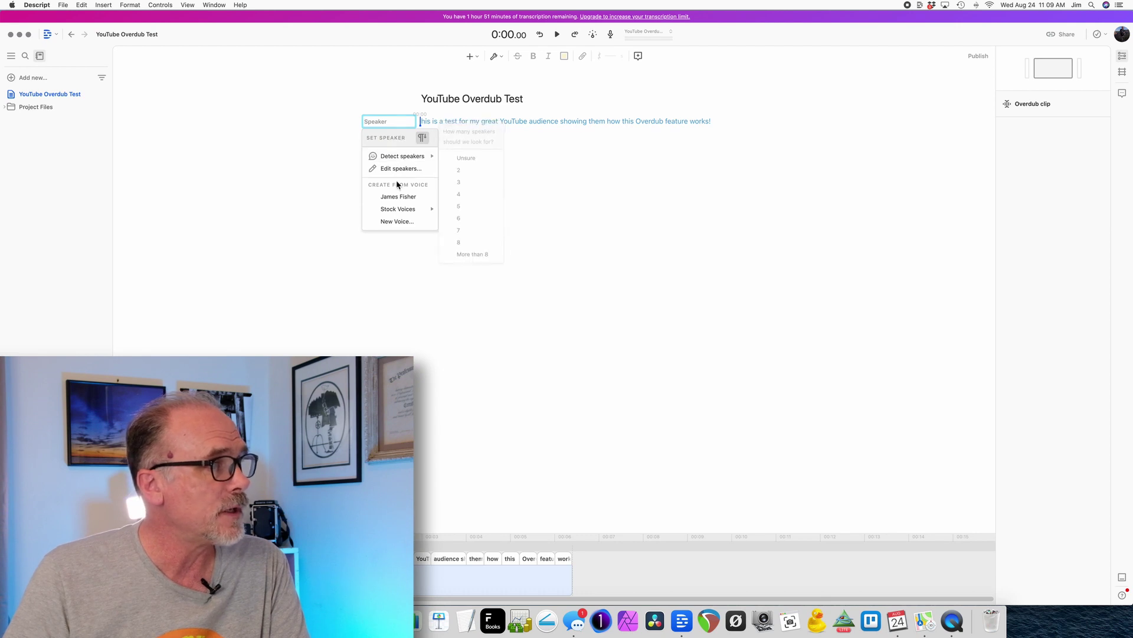
pyautogui.click(397, 200)
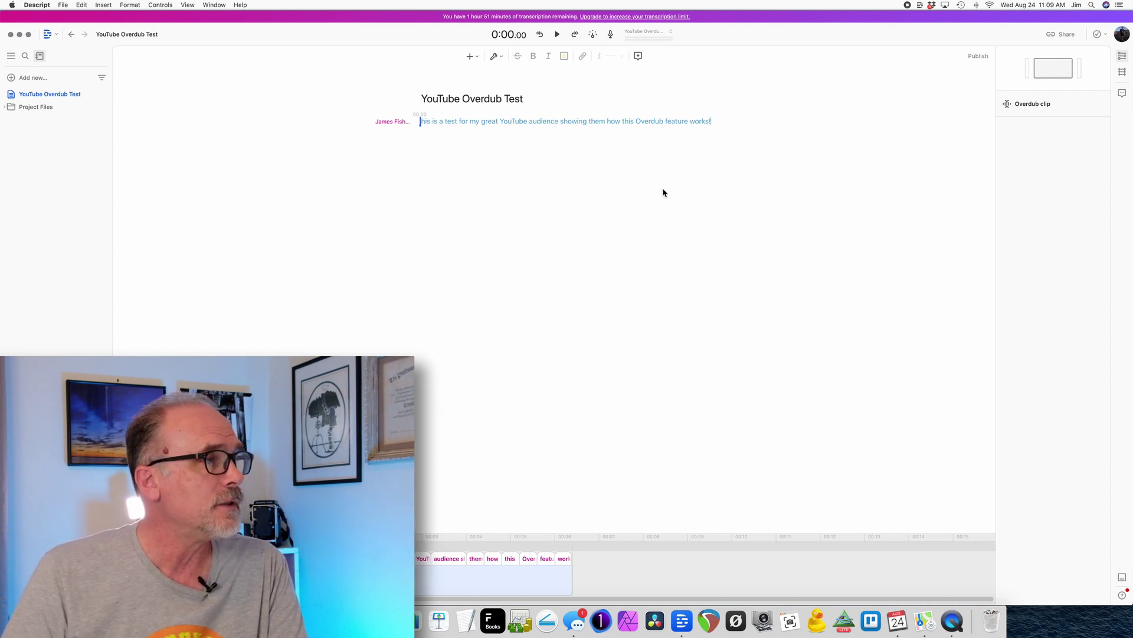
# Change the first word to 'This' so Overdub generates the line's audio
pyautogui.click(421, 123)
pyautogui.write('T')
pyautogui.press('Delete')
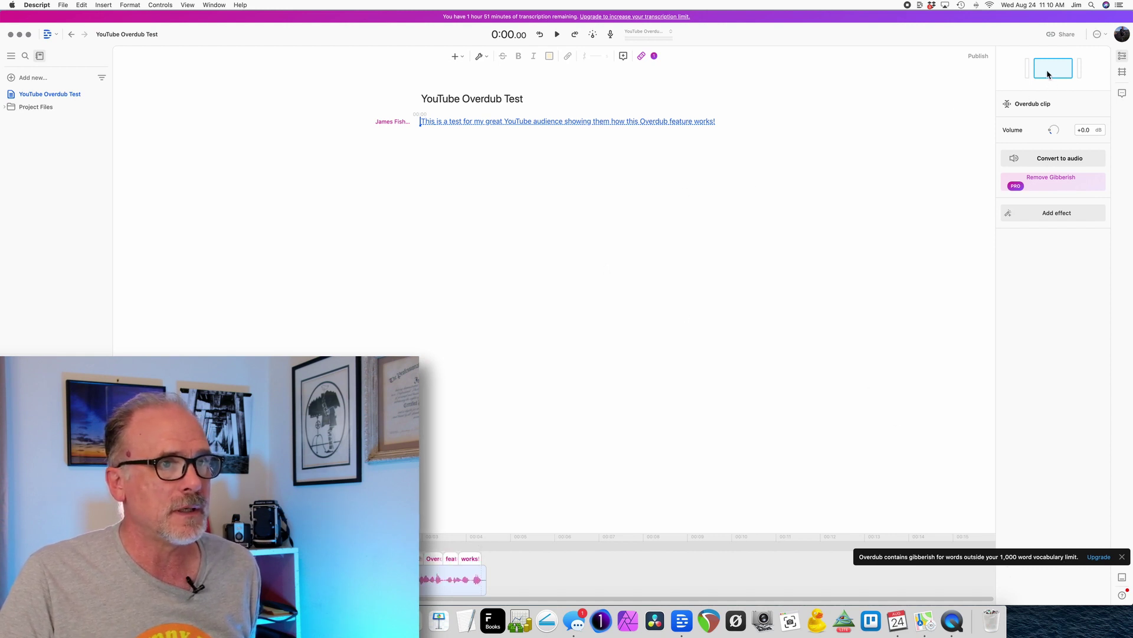
pyautogui.press('space')
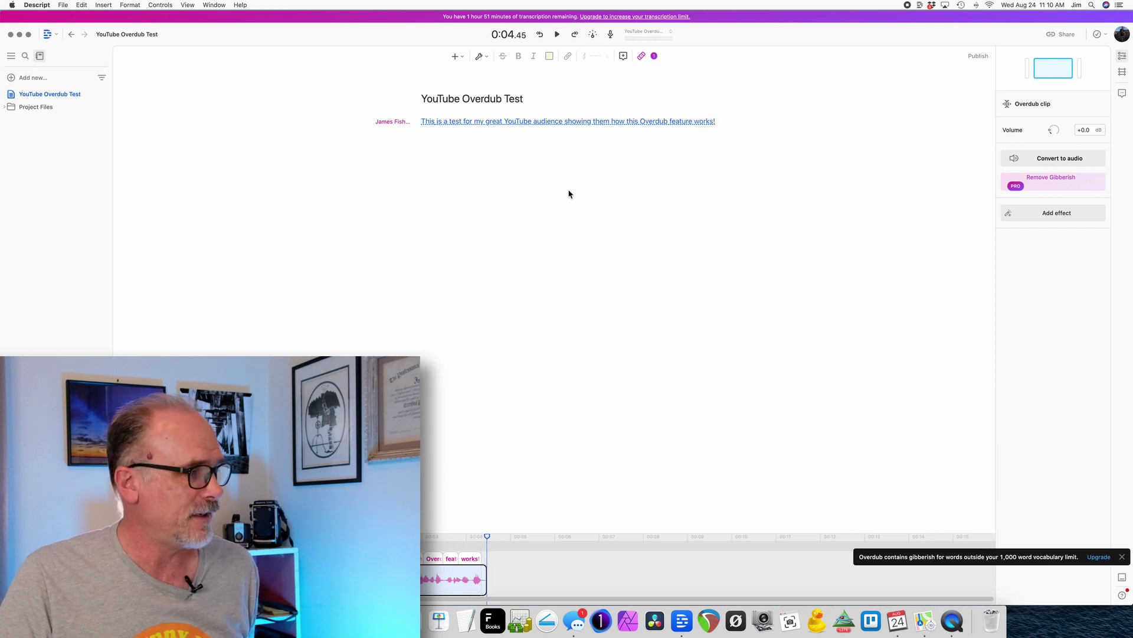
pyautogui.click(421, 121)
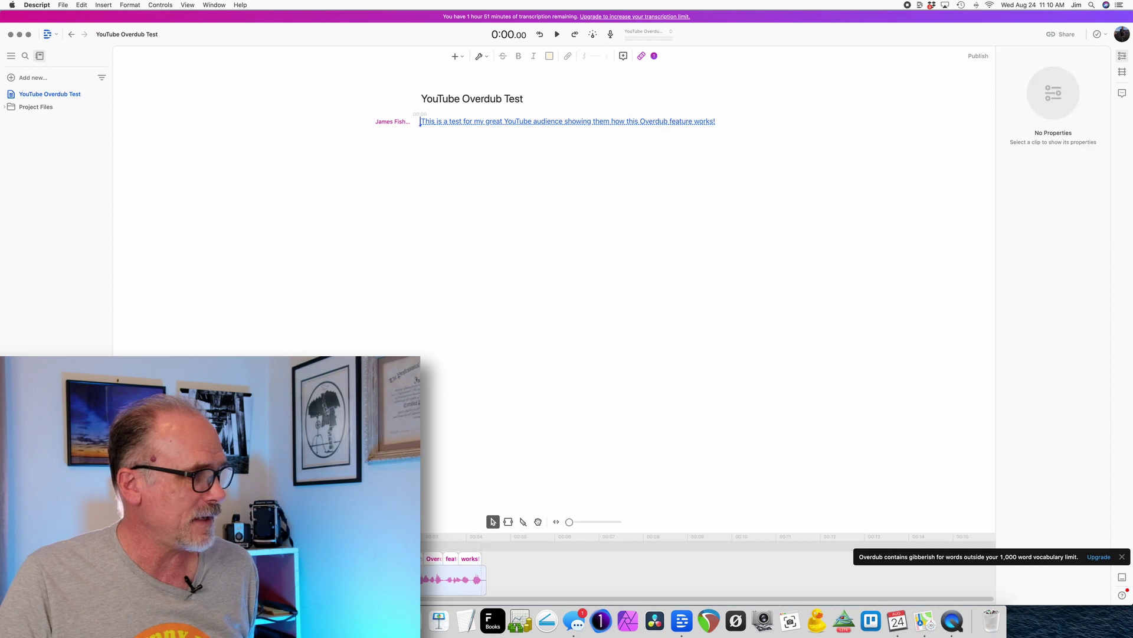
pyautogui.press('space')
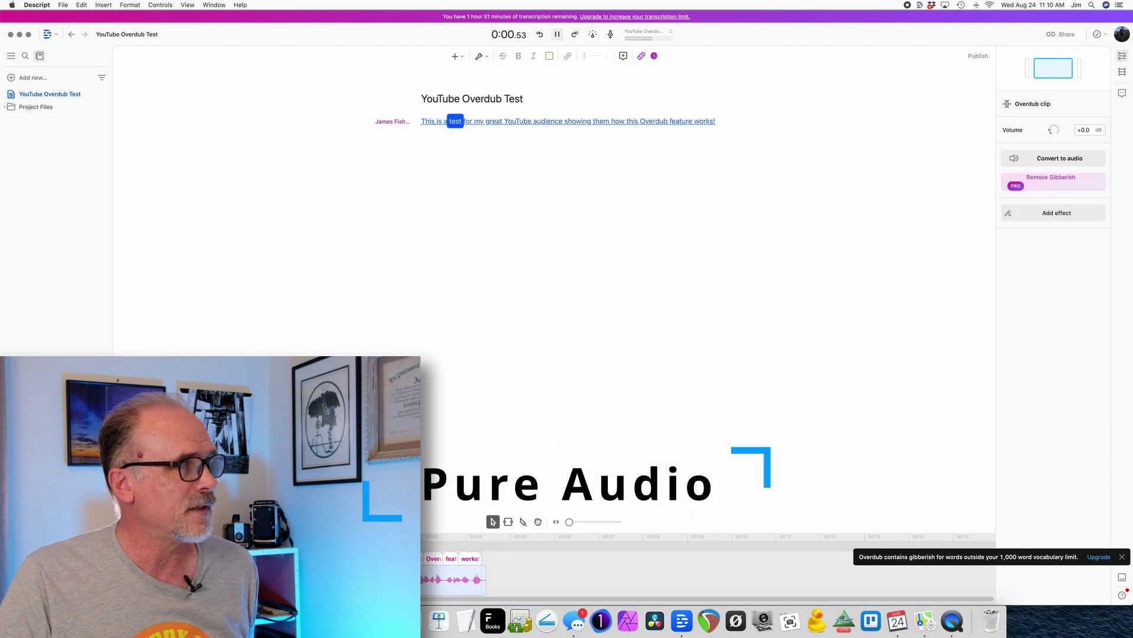